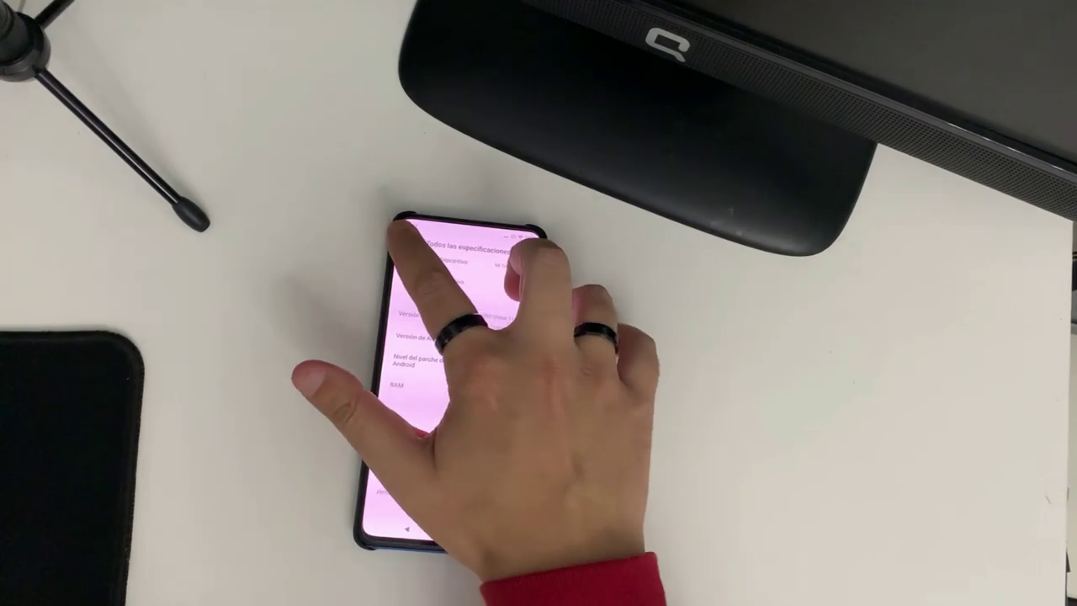
click(409, 242)
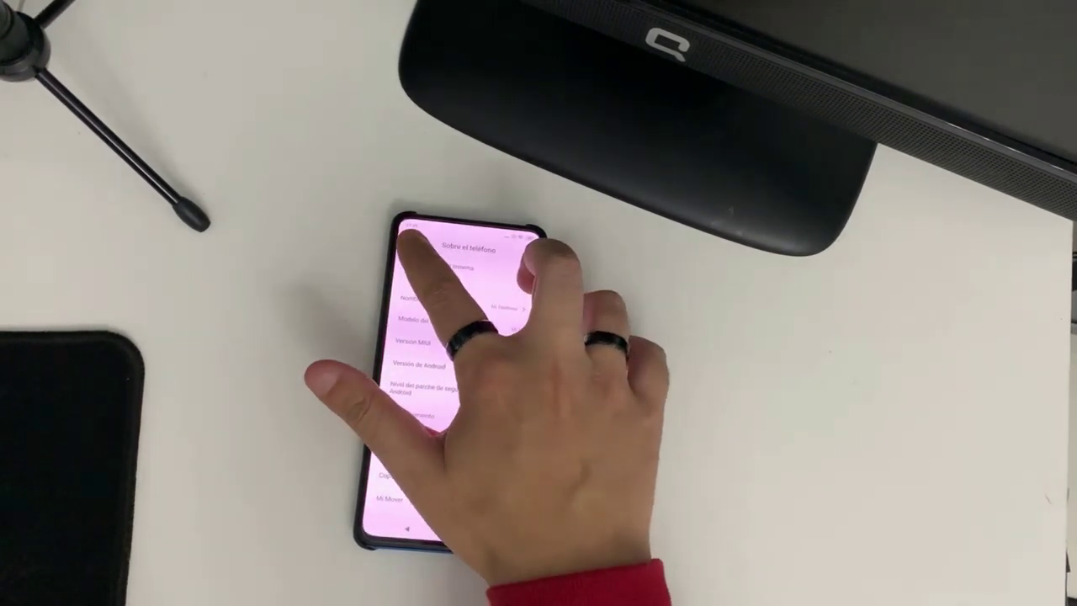
click(409, 242)
scroll(496, 362, down, 2)
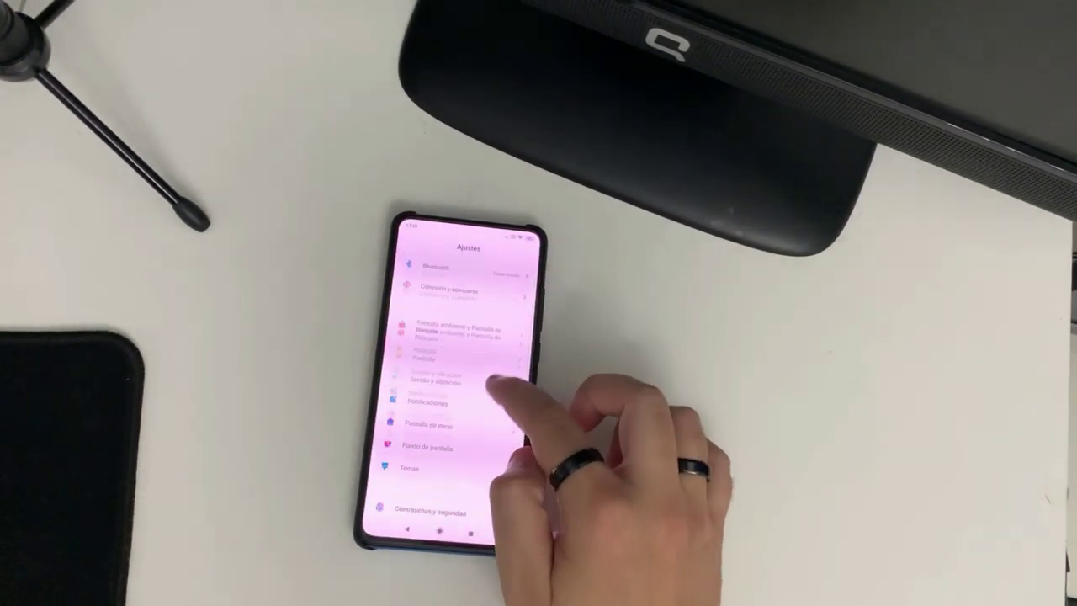
scroll(480, 412, down, 2)
scroll(496, 396, down, 2)
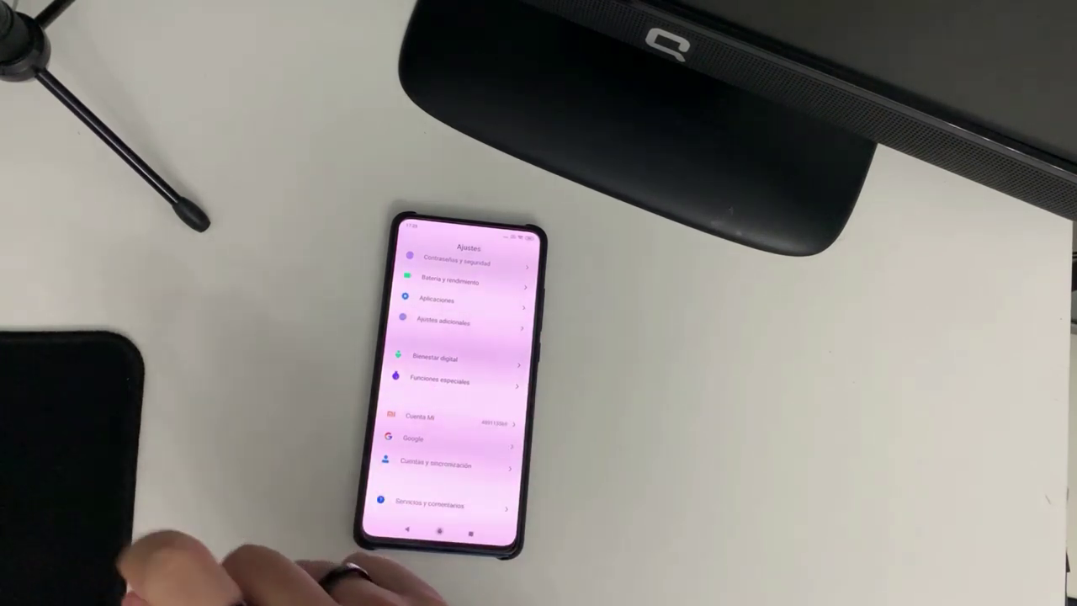
scroll(454, 395, up, 2)
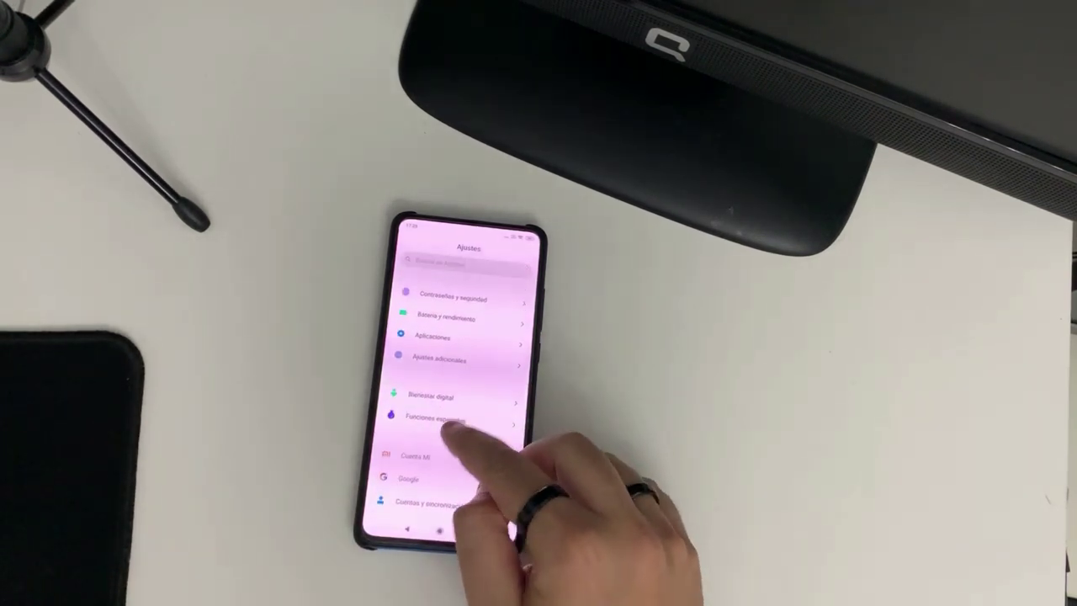
click(476, 358)
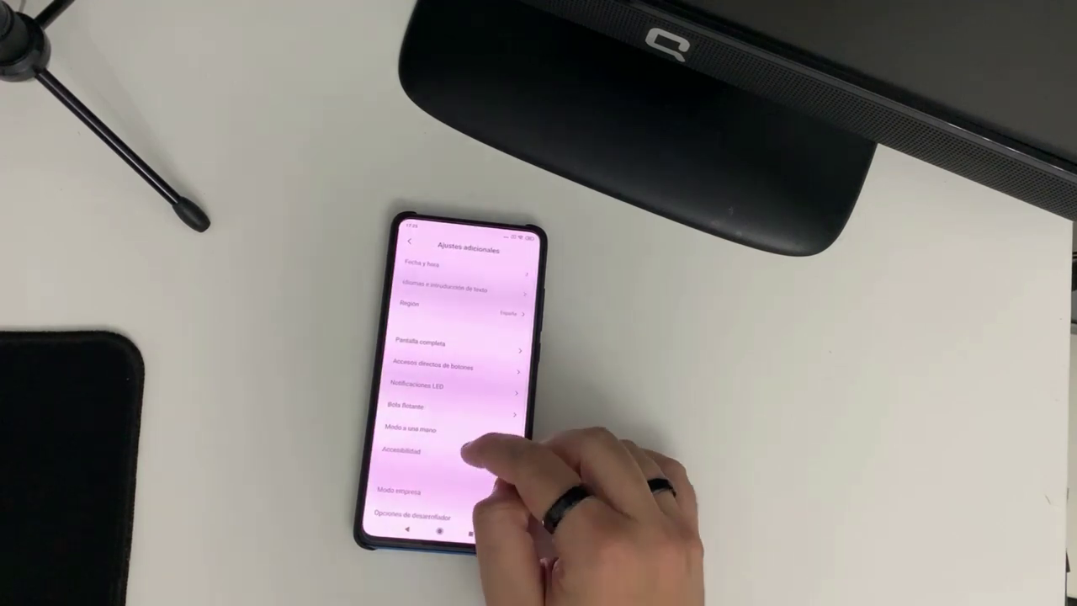
scroll(467, 450, down, 2)
click(459, 446)
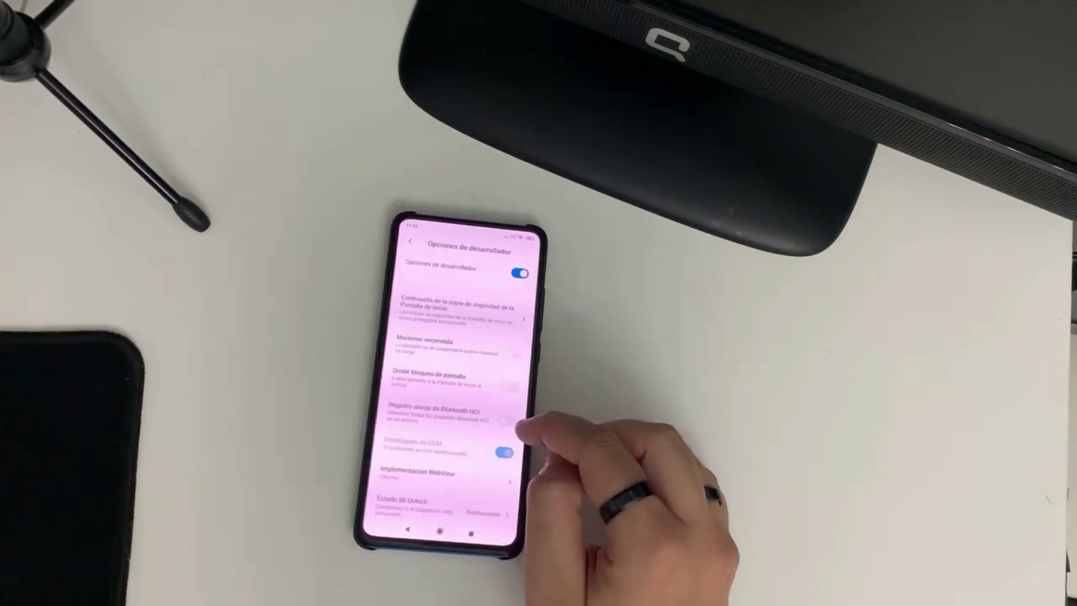
scroll(480, 432, down, 2)
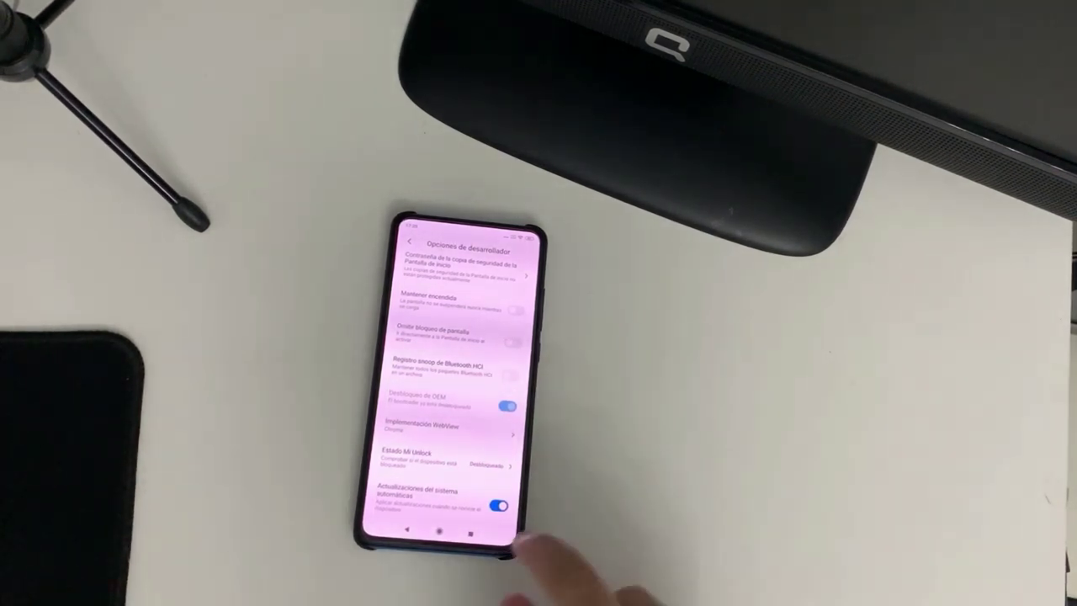
scroll(454, 387, down, 2)
click(503, 454)
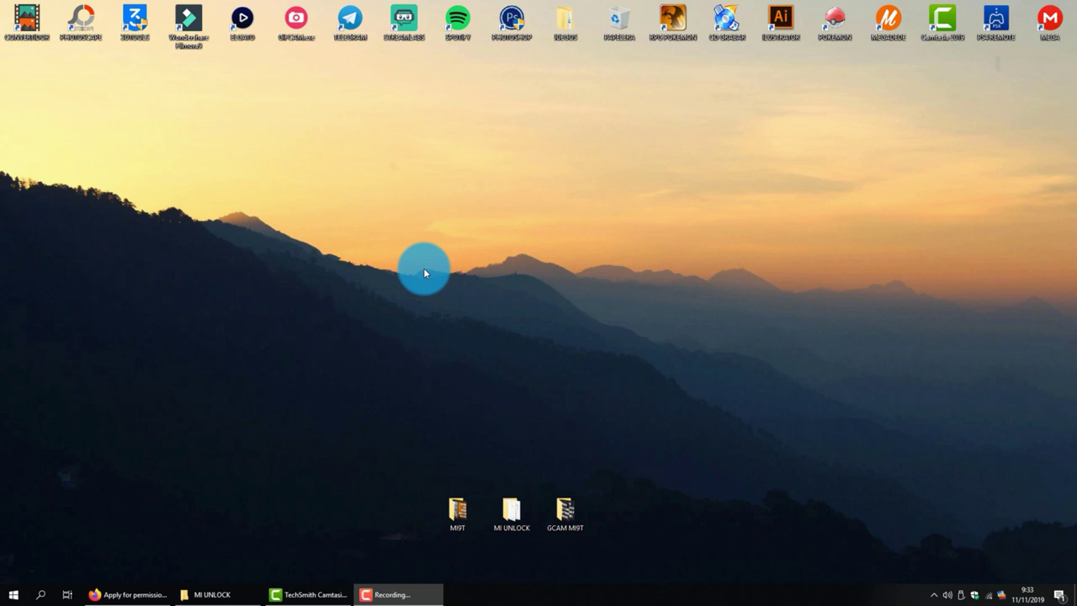
In Firefox, request the Mi Unlock download from en.miui.com/unlock/download_en.html, then dismiss the prompt for miflash_unlock-en-3.5.1108.44.zip.
click(132, 594)
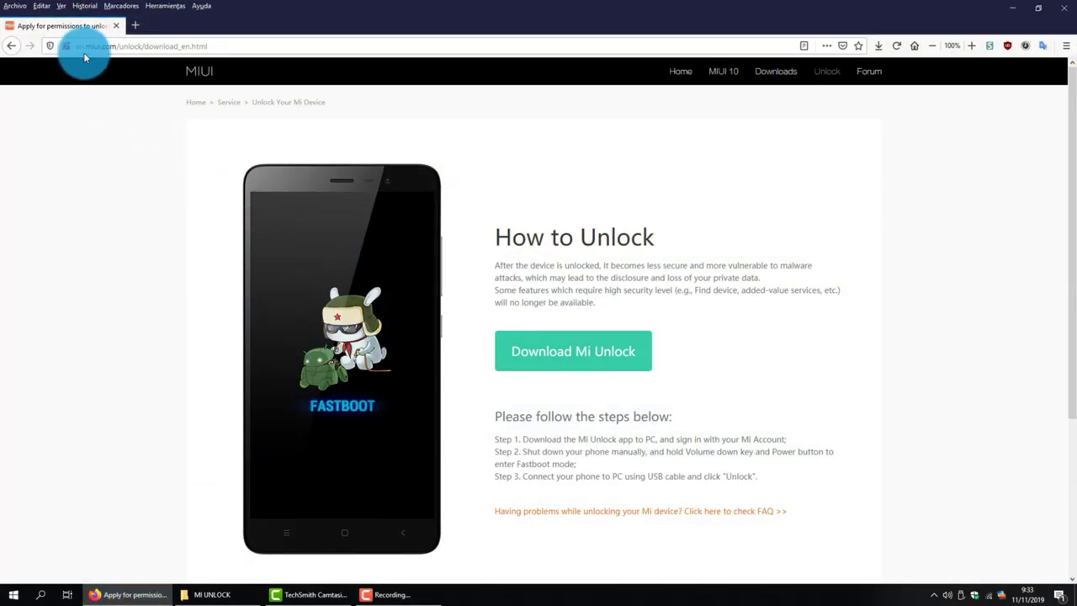
click(117, 48)
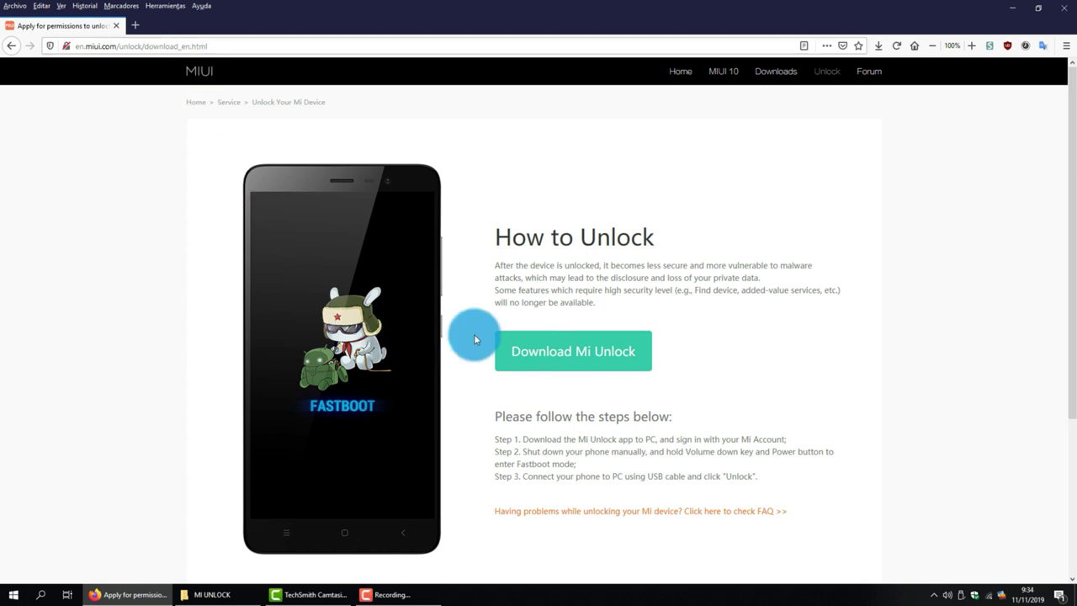
click(538, 358)
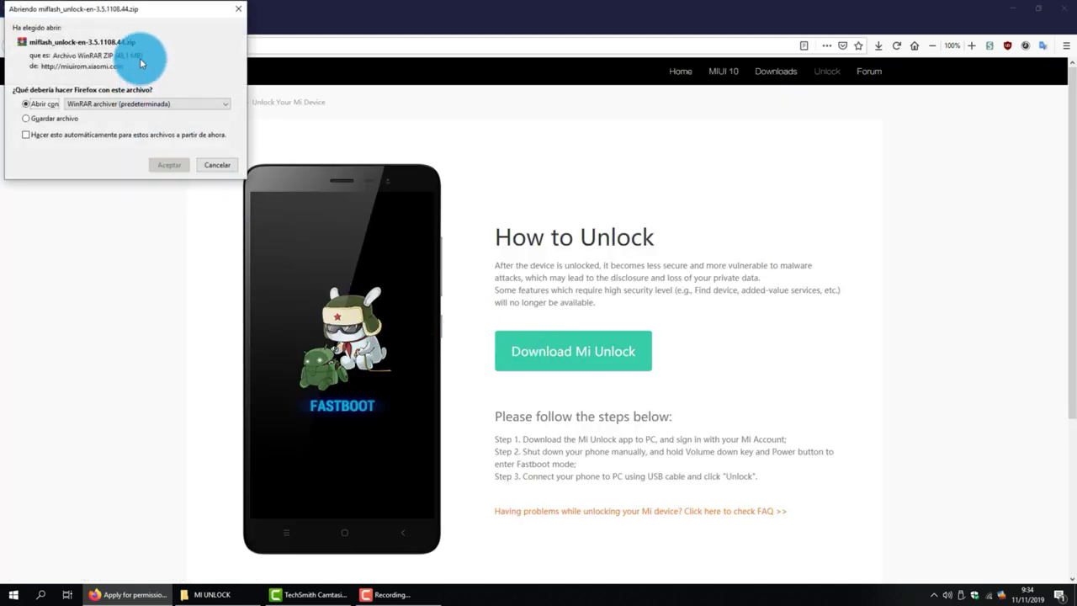
drag(155, 24, 648, 170)
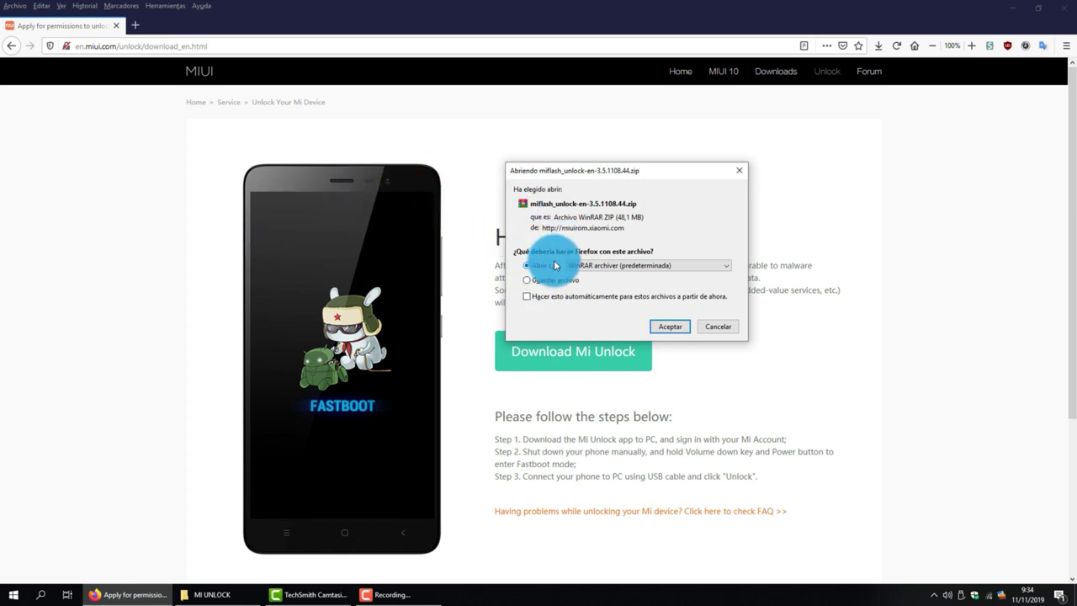
click(707, 326)
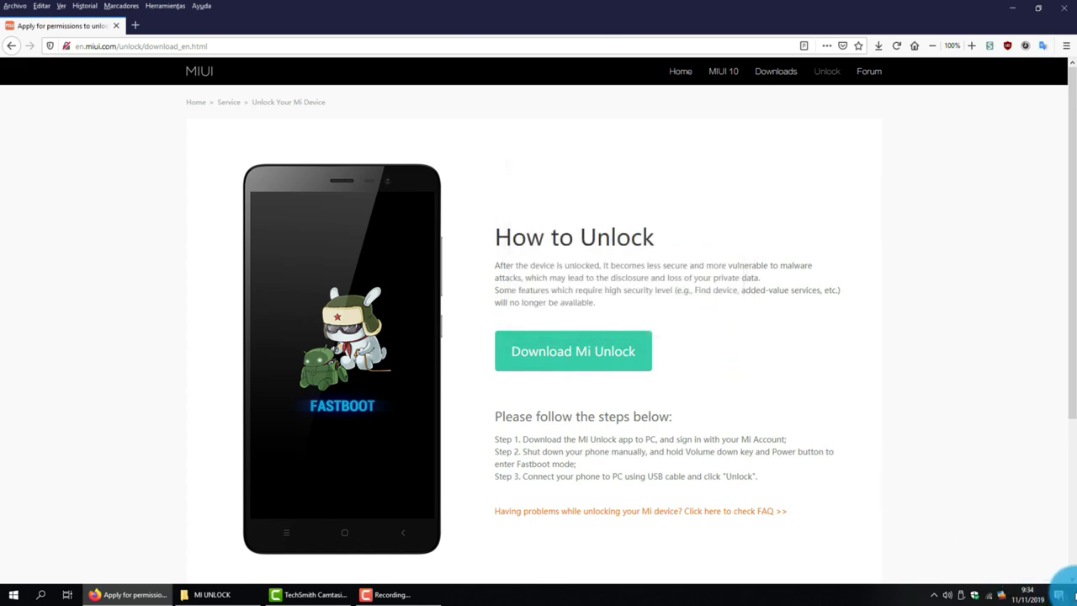
Open the MI UNLOCK folder from the desktop in File Explorer and maximize its window.
click(1075, 596)
double_click(511, 514)
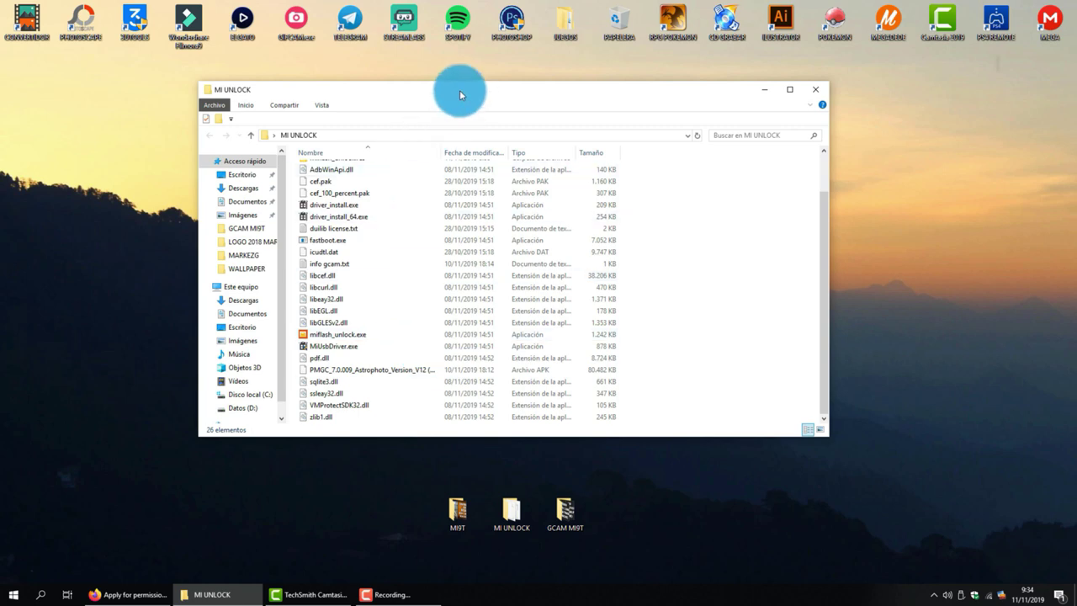
double_click(460, 90)
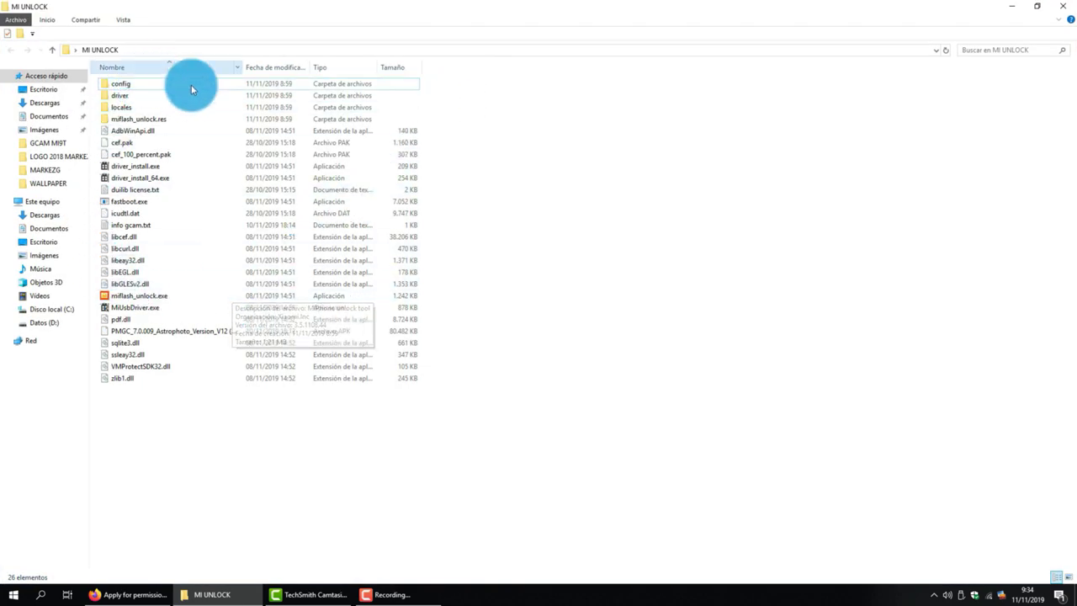
drag(360, 465, 151, 76)
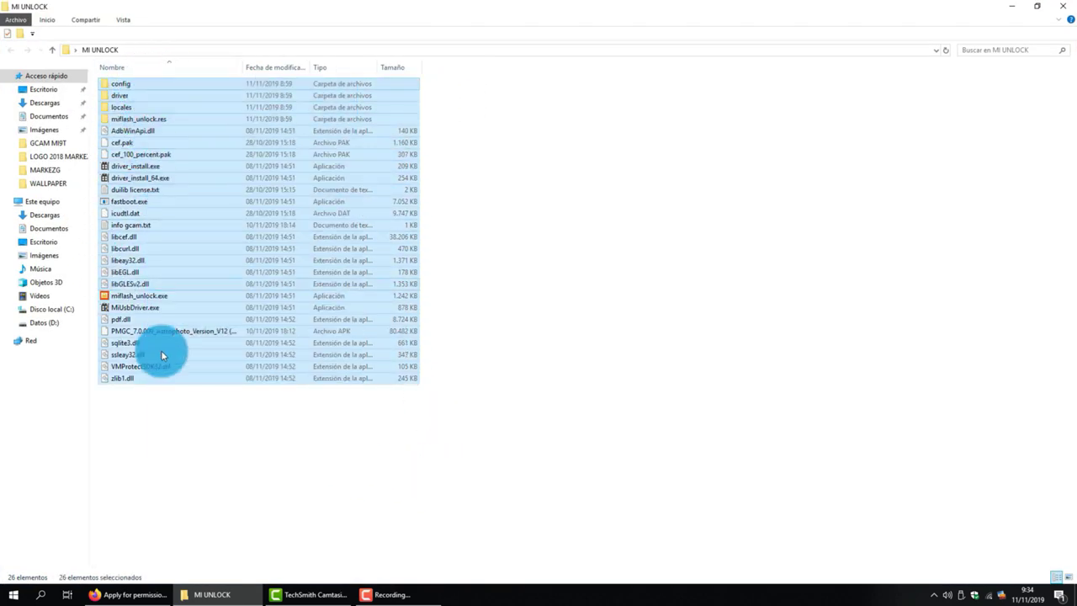
click(164, 379)
click(173, 406)
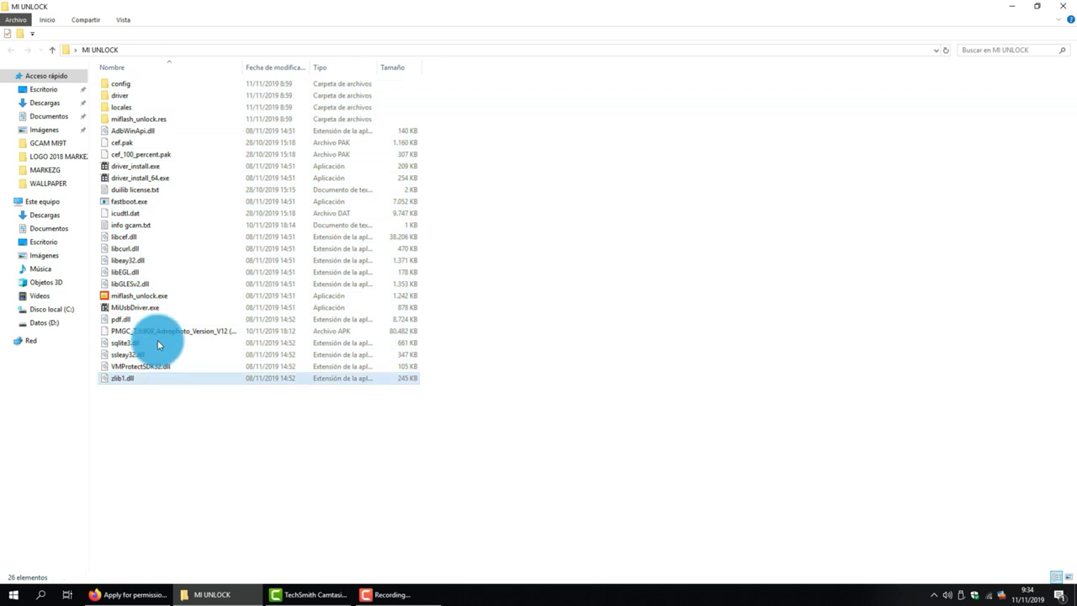
Launch miflash_unlock.exe from the MI UNLOCK folder and agree to the disclaimer to reach the Mi Account sign-in form.
click(142, 296)
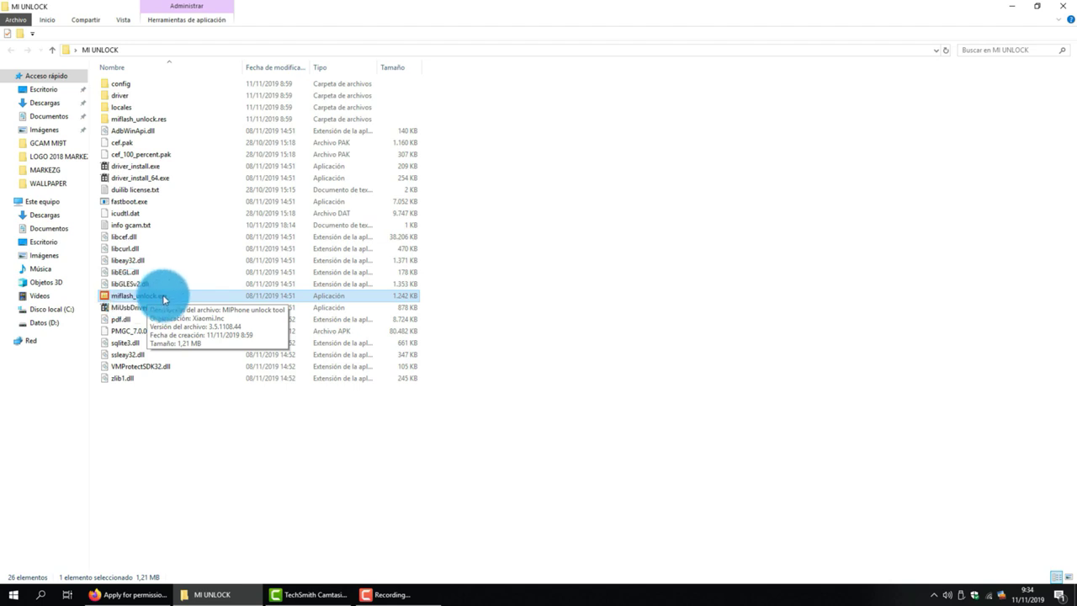
double_click(162, 295)
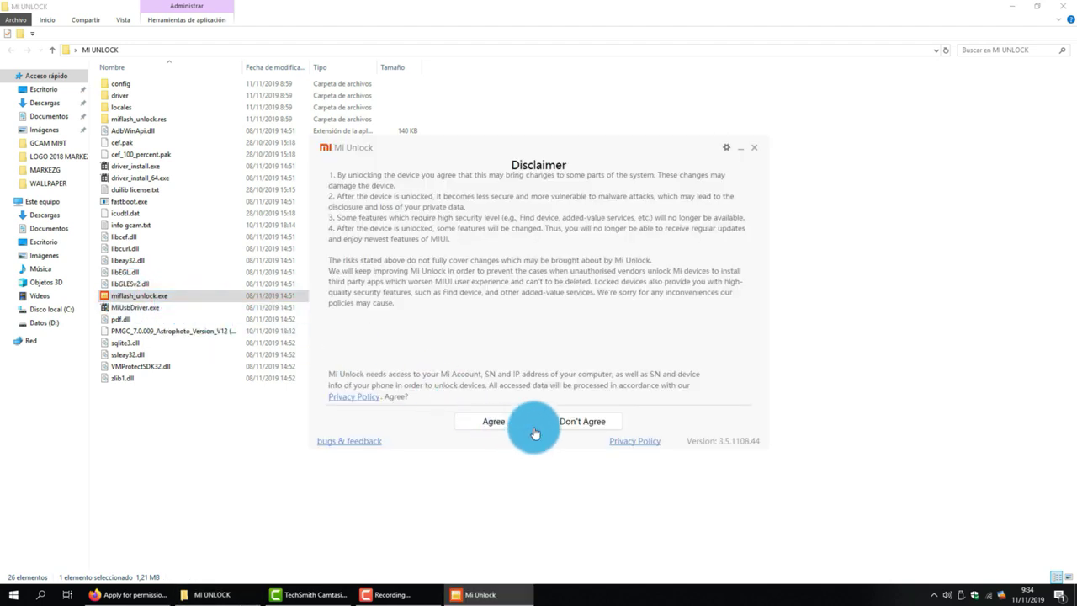
click(483, 425)
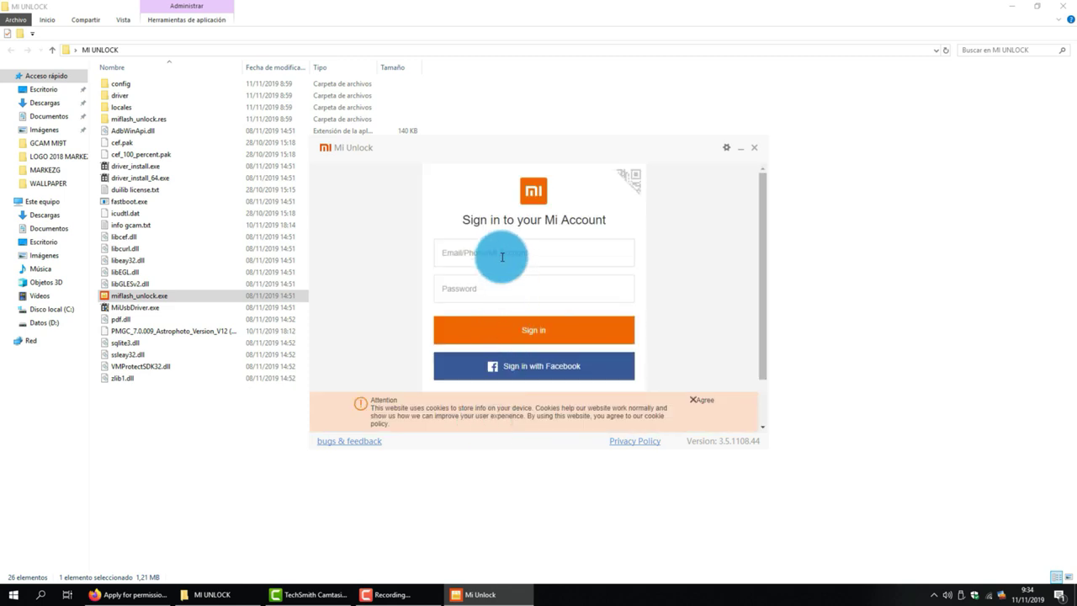
click(496, 284)
click(495, 250)
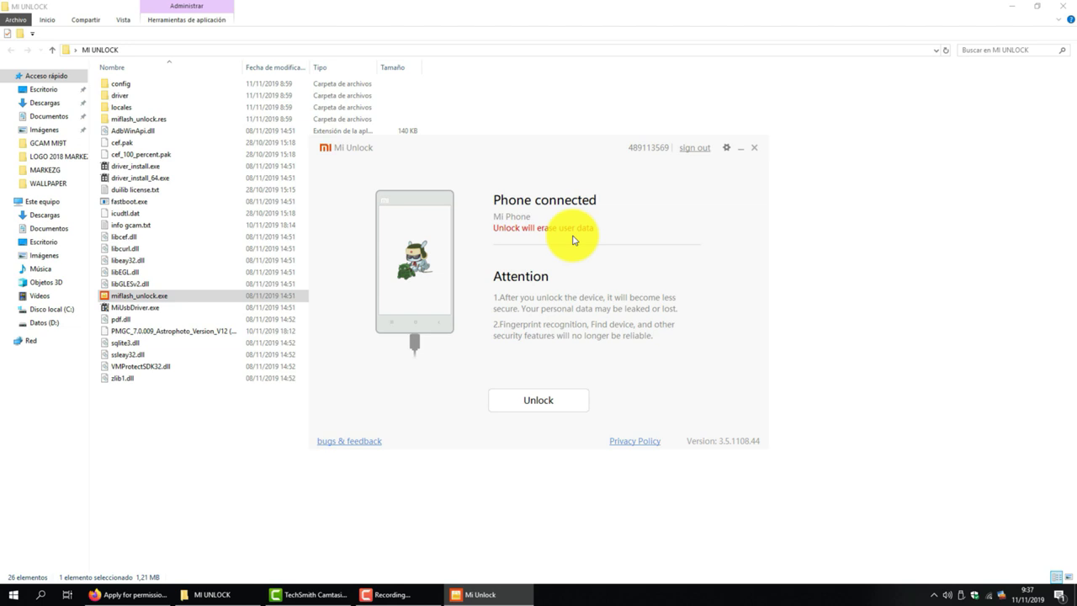
Start unlocking the connected Mi phone and accept both the data-erasure and malware-risk warnings.
click(547, 402)
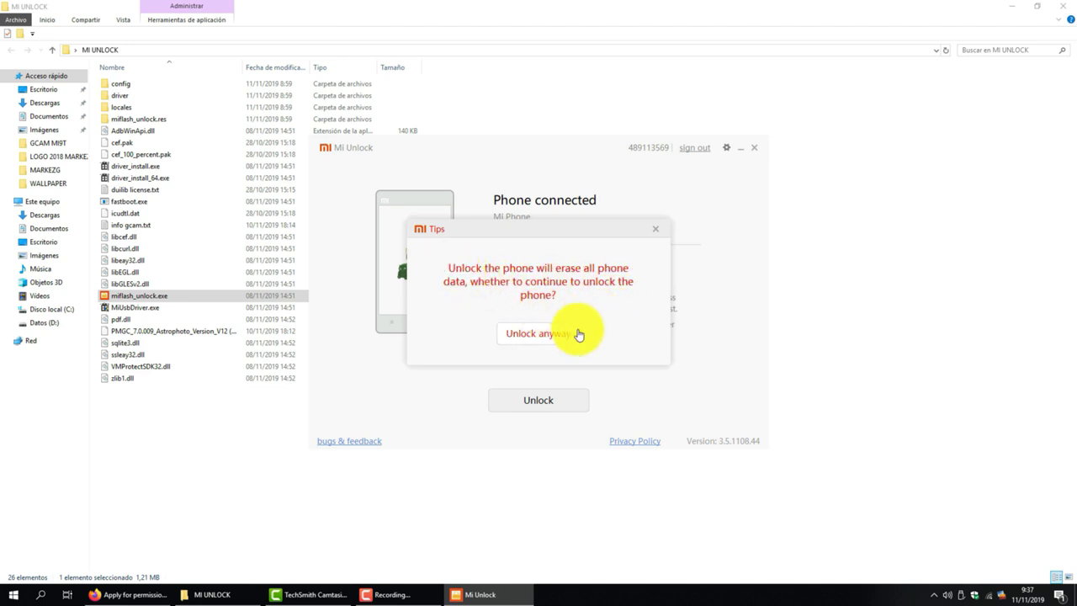
click(535, 339)
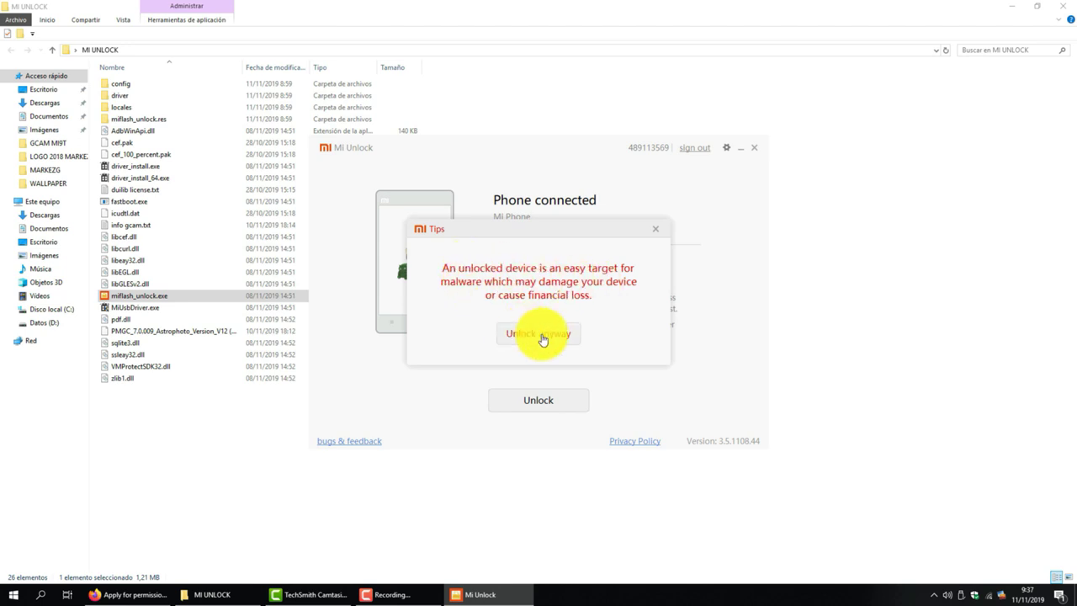
click(540, 335)
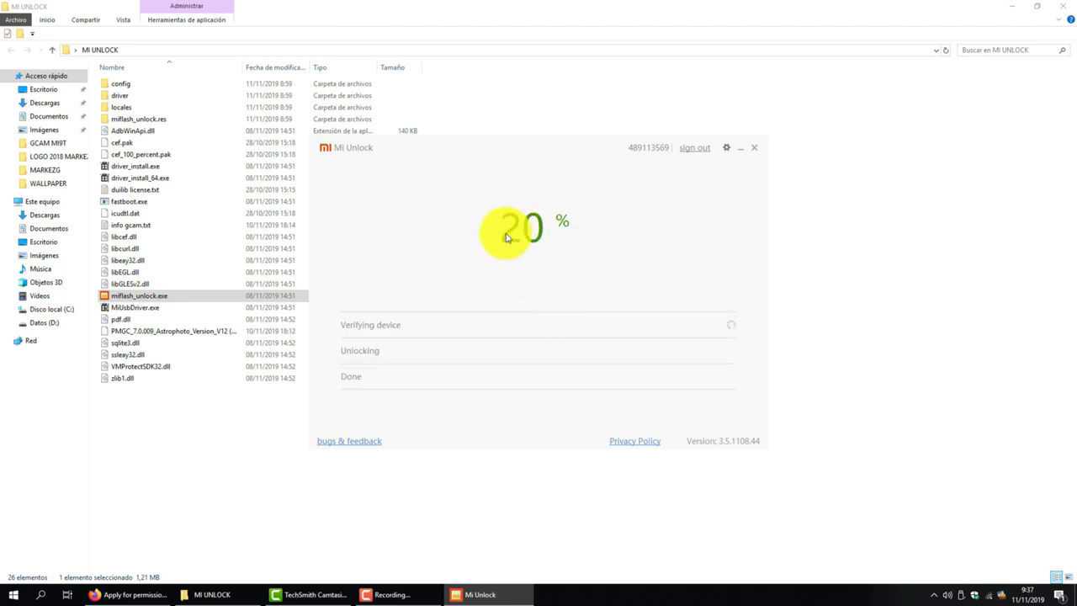